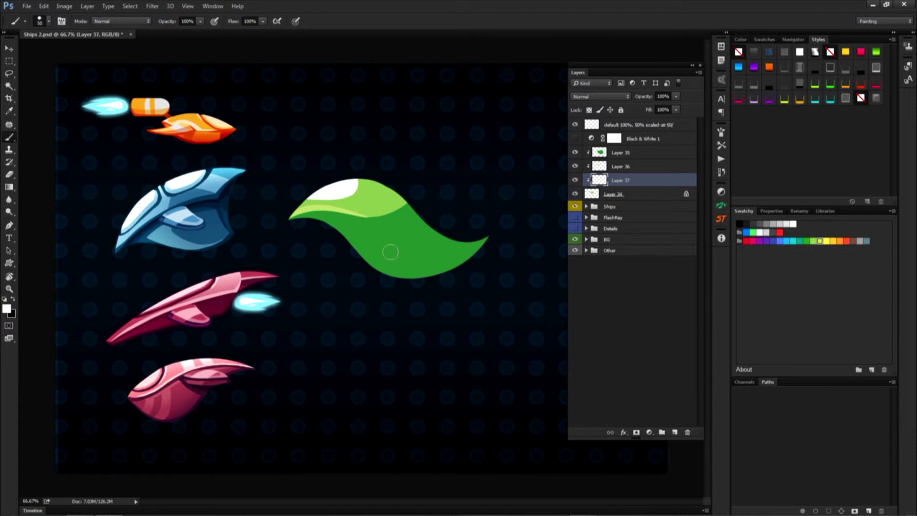
Move the clipped Layer 37 above Layer 35 and load the layer's outline as a selection
drag(621, 180, 621, 148)
ctrl+click(599, 152)
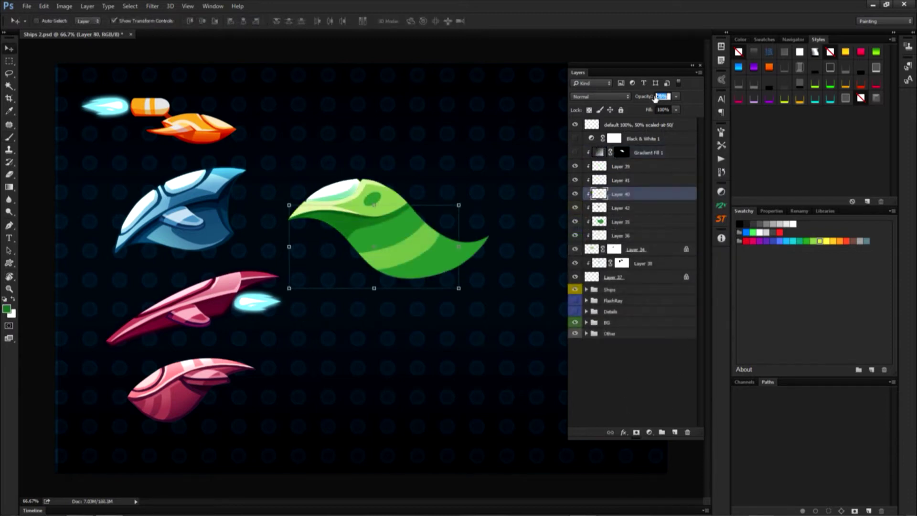
On a new layer above Layer 39, lasso an area across the green ship's head and fill it with the sampled pale green
click(621, 166)
key(ctrl+shift+alt+n)
key(l)
mouse_move(408, 220)
mouse_down()
mouse_move(481, 247)
mouse_move(432, 198)
mouse_move(343, 177)
mouse_up()
key(b)
alt+click(318, 208)
key(alt+BackSpace)
key(ctrl+d)
Set the new head layer's blend mode to Overlay at 36% opacity and get ready to erase on it
drag(650, 98, 619, 102)
click(616, 96)
click(599, 190)
key(e)
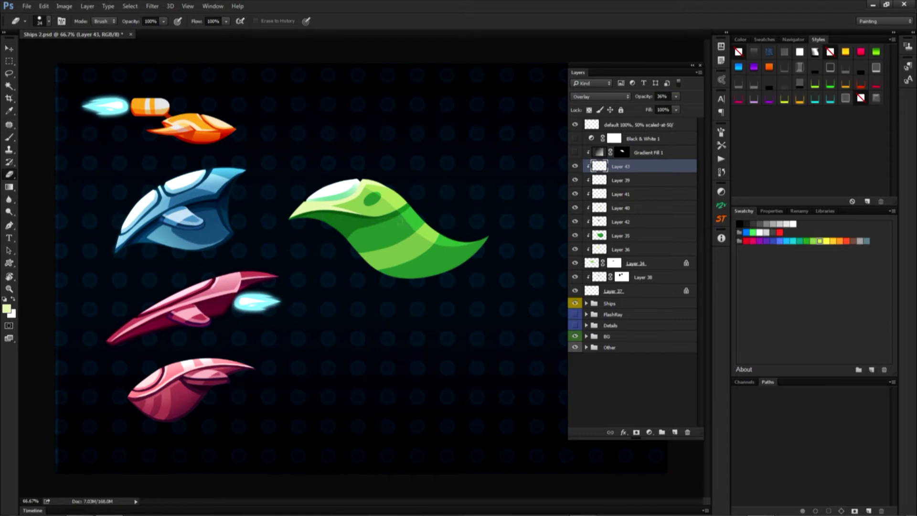
On a new layer above Layer 35, lasso the ship's lower body and fill it with the sampled darker green
click(621, 235)
key(ctrl+shift+alt+n)
key(l)
drag(306, 227, 495, 234)
key(b)
alt+click(330, 221)
key(alt+BackSpace)
key(ctrl+d)
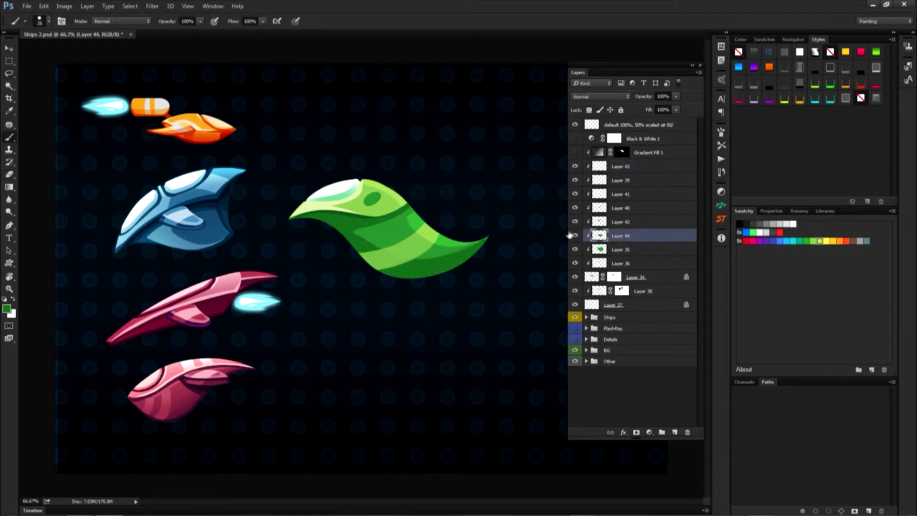
Go up to the shading layers above the new one and lasso a region around the ship's underside
key(alt+])
key(alt+])
key(e)
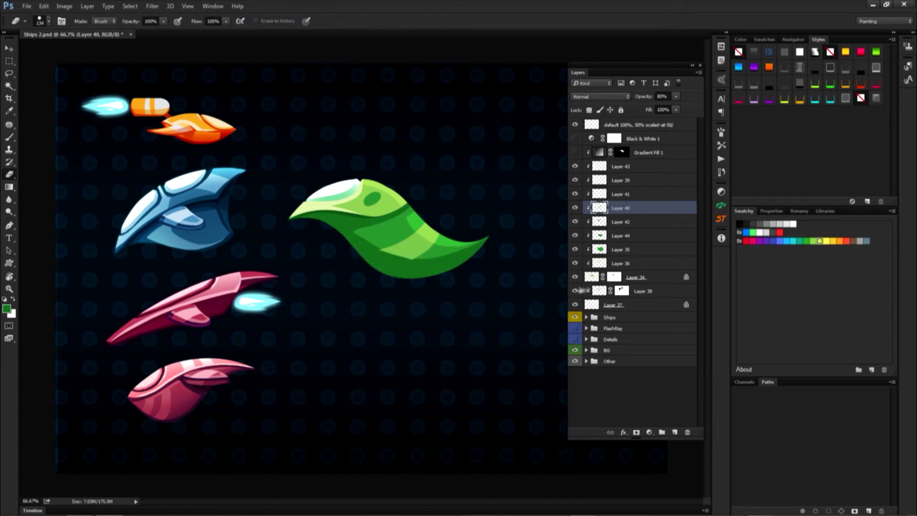
key(alt+[)
key(l)
drag(277, 215, 523, 330)
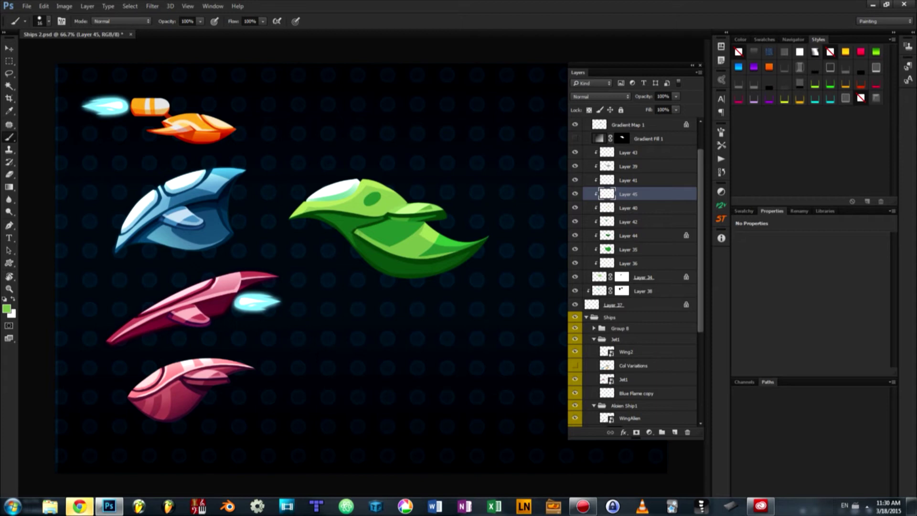
Add a new clipped layer above Layer 43 and sample a green from the ship near the wing
click(626, 158)
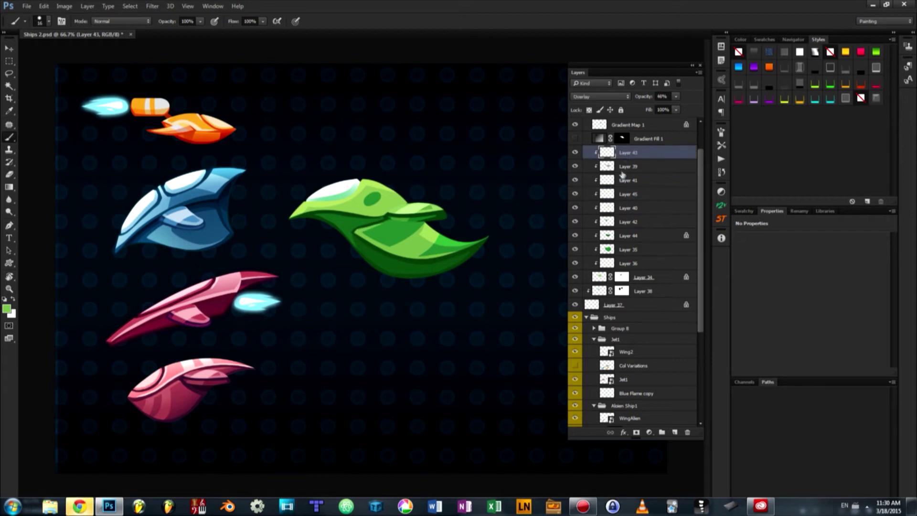
key(ctrl+shift+alt+n)
key(ctrl+alt+g)
alt+click(416, 221)
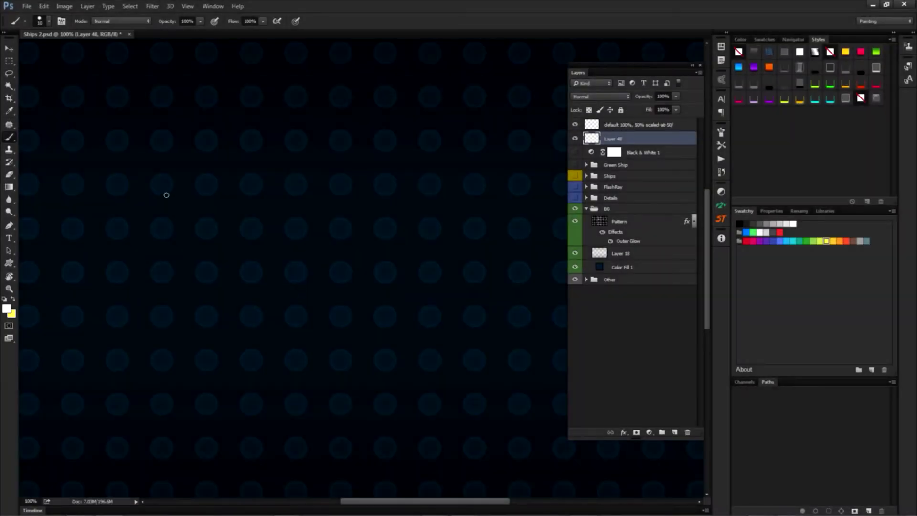
Lasso a tall oval on the empty layer, fill it with white, and brush a white zigzag shape beside it
key(l)
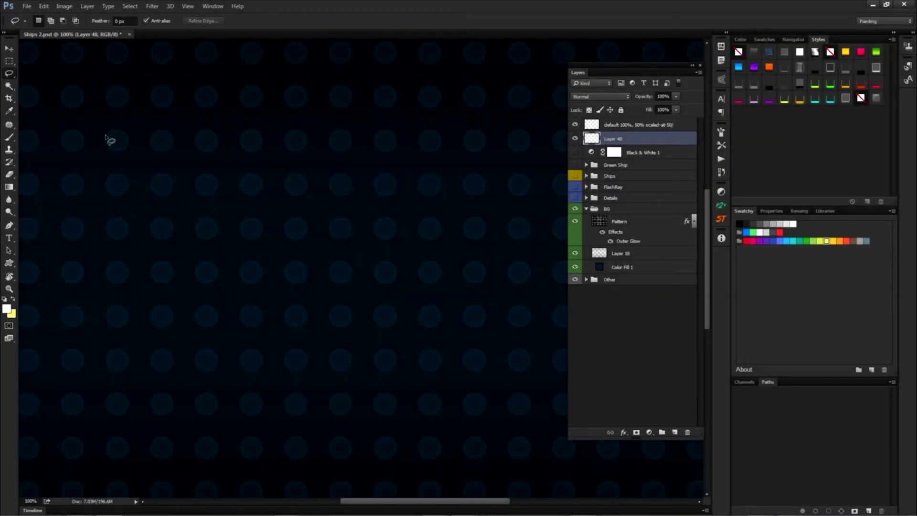
mouse_move(106, 128)
mouse_down()
mouse_move(88, 310)
mouse_move(173, 285)
mouse_move(176, 160)
mouse_move(108, 128)
mouse_up()
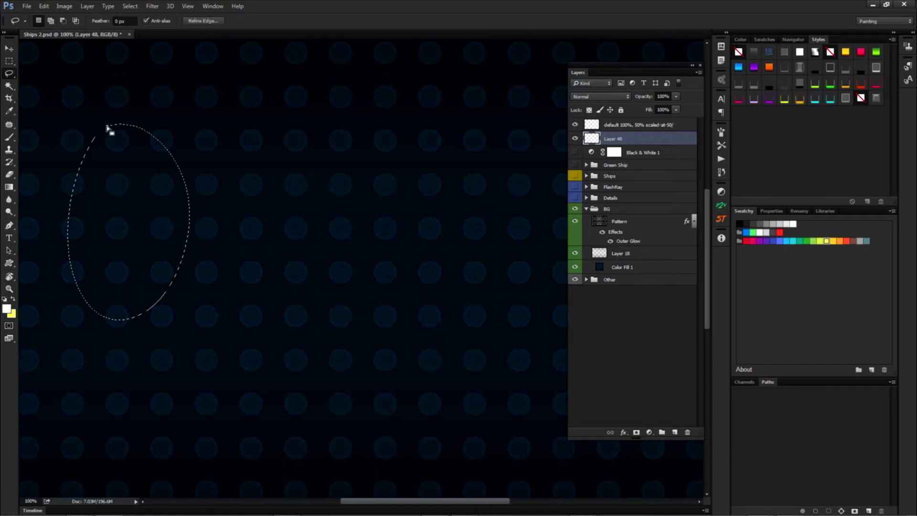
key(alt+BackSpace)
key(ctrl+d)
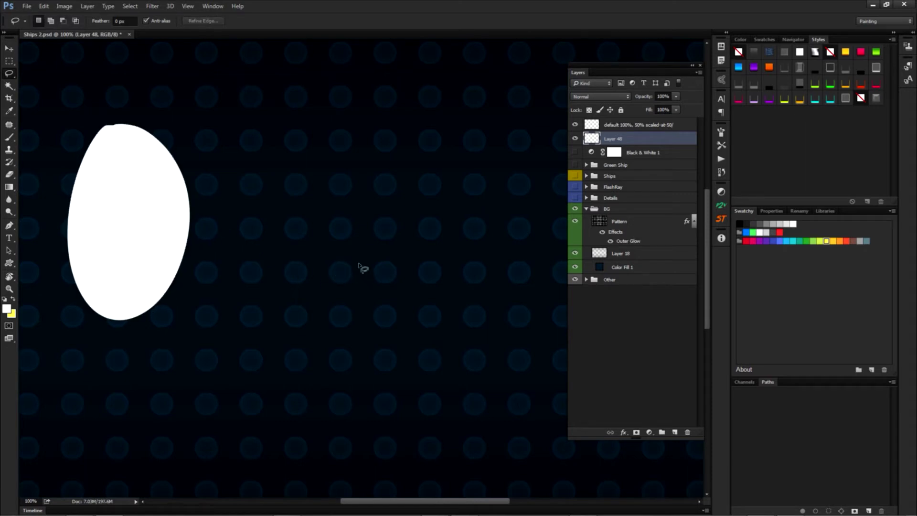
key(b)
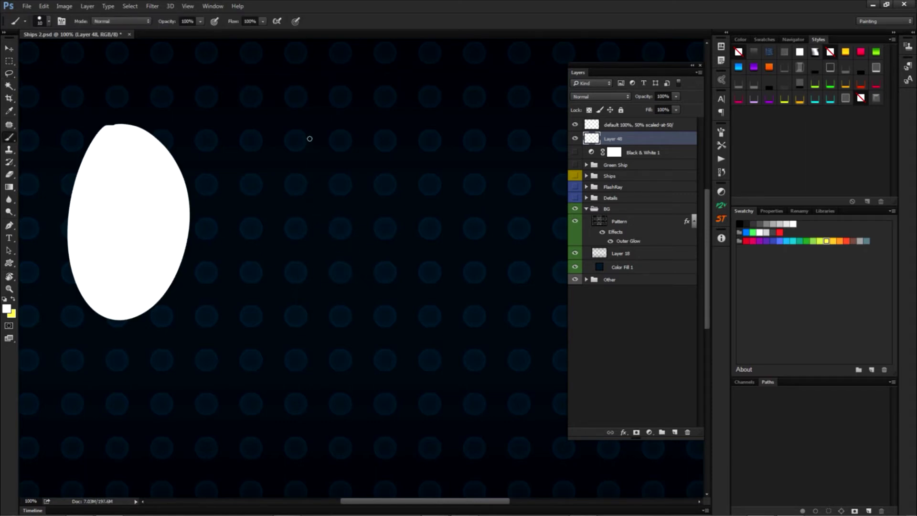
mouse_move(288, 153)
mouse_down()
mouse_move(333, 155)
mouse_move(330, 188)
mouse_move(284, 244)
mouse_move(352, 257)
mouse_move(355, 334)
mouse_up()
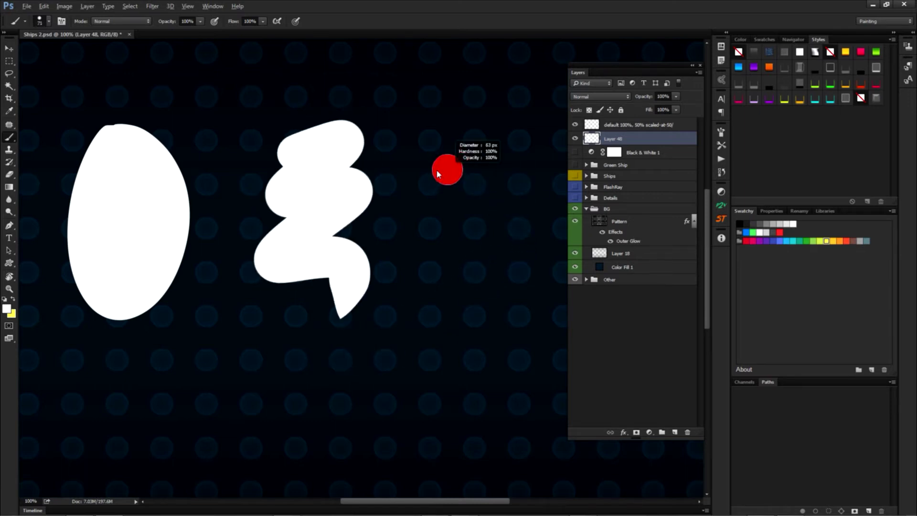
Draw the vertical bar custom shape in white beside the brushed zigzag using the Custom Shape tool
click(8, 262)
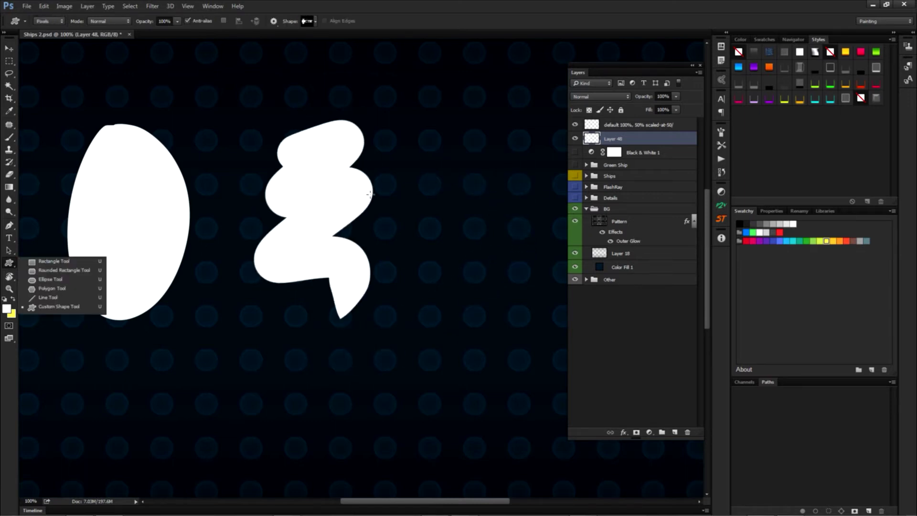
click(308, 21)
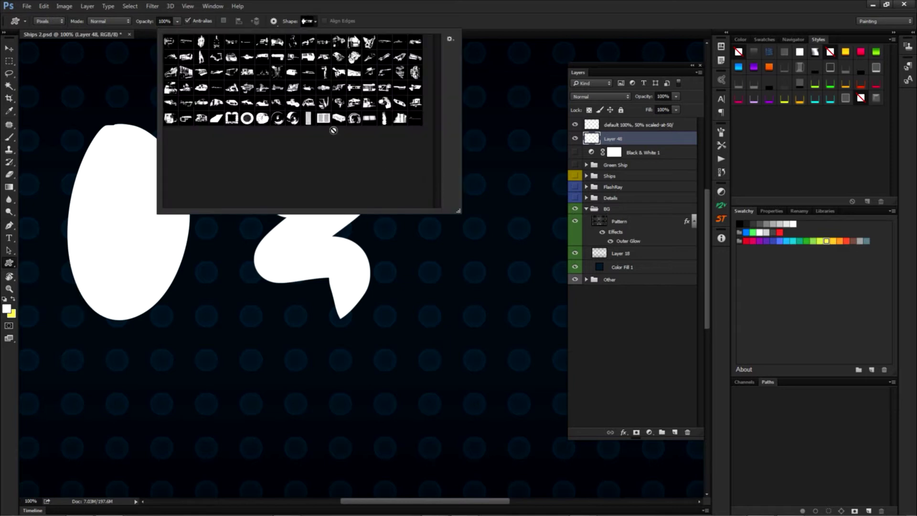
click(309, 118)
click(425, 318)
drag(425, 321, 527, 75)
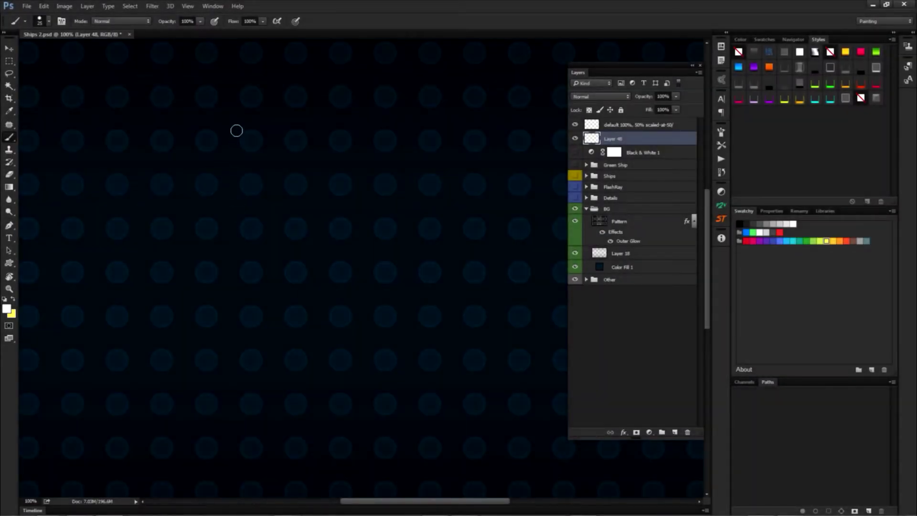
Brush a white outline of a round face with two oval eyes and a mouth on the empty layer
mouse_move(266, 141)
mouse_down()
mouse_move(248, 164)
mouse_move(281, 370)
mouse_up()
mouse_move(253, 342)
mouse_down()
mouse_move(378, 354)
mouse_move(332, 214)
mouse_move(381, 224)
mouse_up()
key(ctrl+z)
mouse_move(256, 348)
mouse_down()
mouse_move(340, 380)
mouse_move(317, 142)
mouse_up()
mouse_move(253, 157)
mouse_down()
mouse_move(301, 131)
mouse_move(422, 152)
mouse_up()
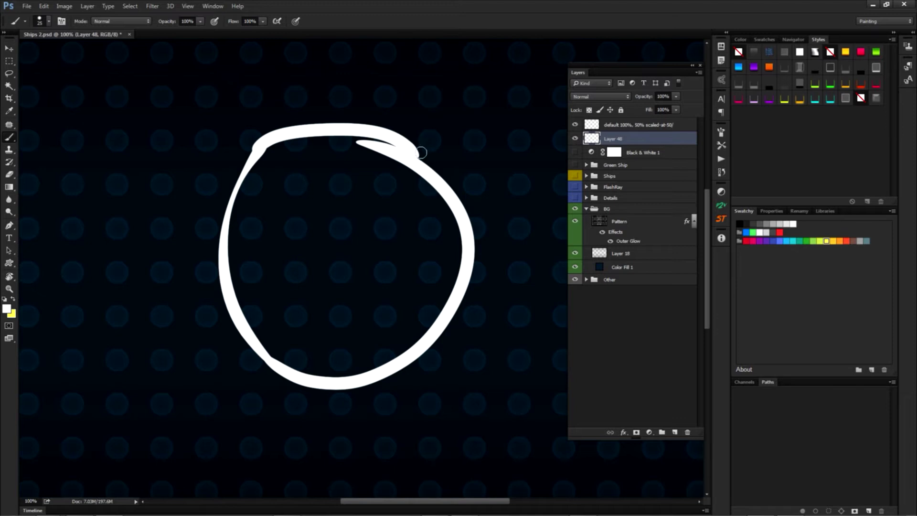
mouse_move(263, 226)
mouse_down()
mouse_move(266, 262)
mouse_move(262, 229)
mouse_up()
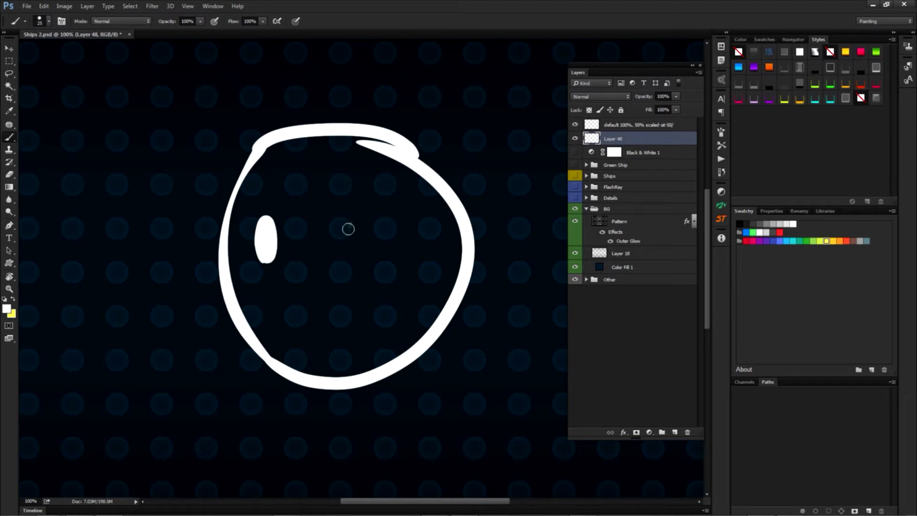
drag(354, 220, 357, 236)
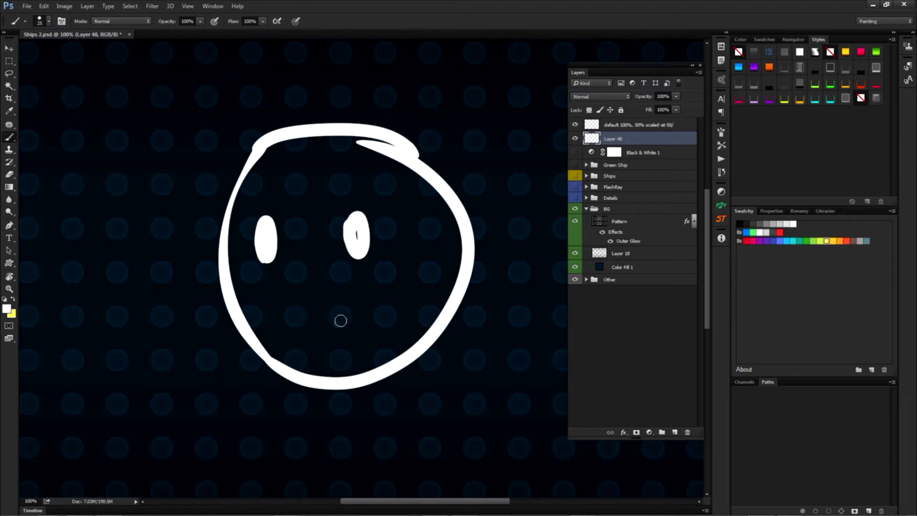
drag(336, 323, 385, 333)
key(e)
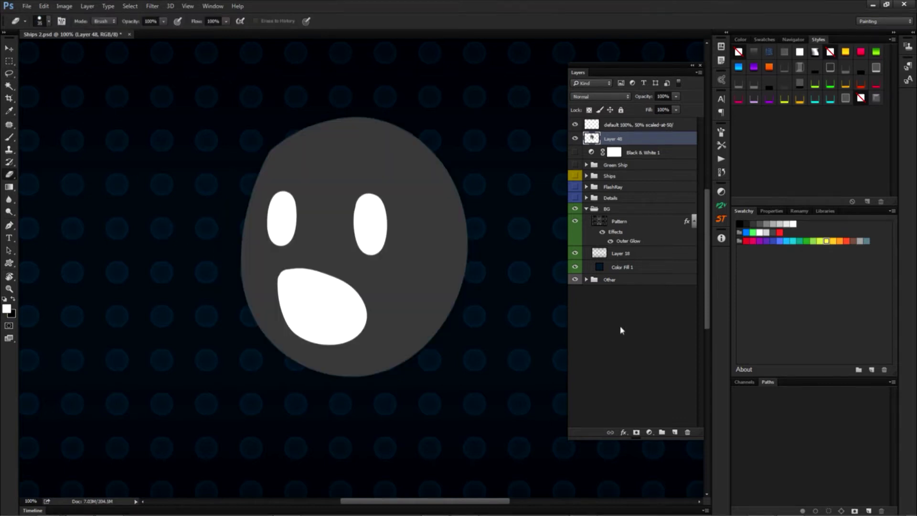
Select the grey face's white mouth and both eyes together with the Magic Wand
key(w)
click(334, 307)
shift+click(285, 210)
shift+click(370, 222)
Brush mid-grey shading along the bottom of both eyes and the upper part of the mouth, and clear the selection
key(b)
alt+shift+right_click(415, 219)
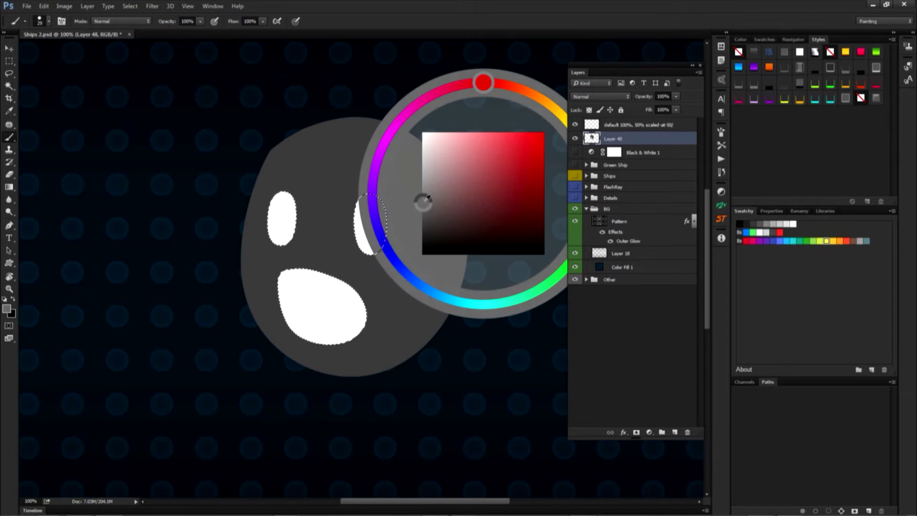
drag(260, 229, 275, 234)
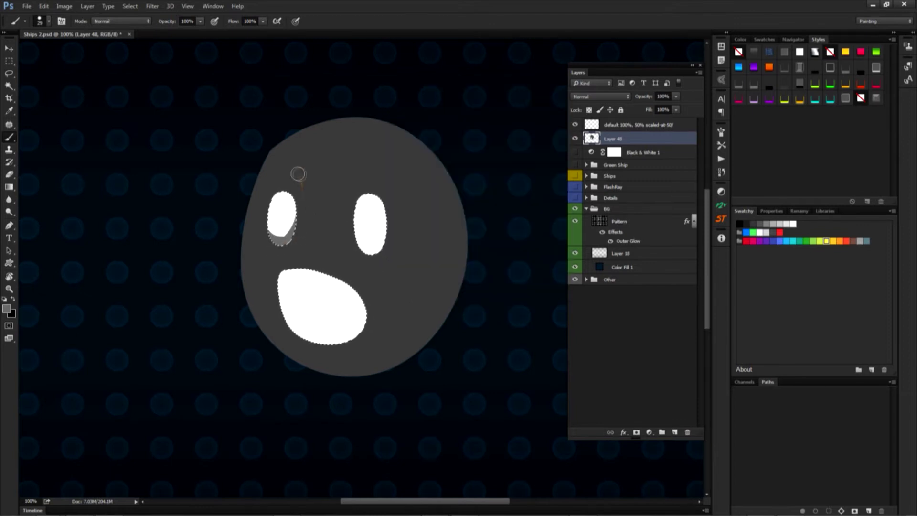
drag(359, 249, 383, 244)
alt+right_click(284, 299)
drag(267, 294, 378, 307)
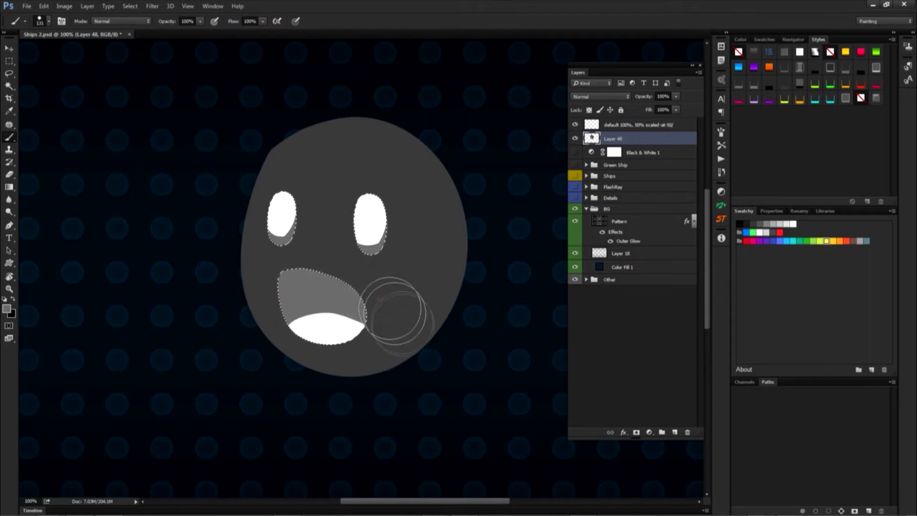
key(ctrl+d)
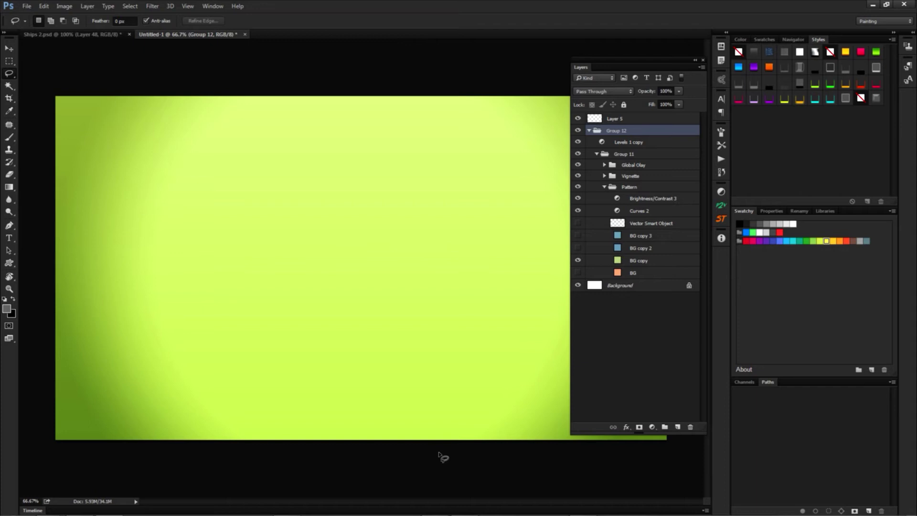
Draw a large irregular freehand selection with the Lasso tool across the middle of the green canvas
key(b)
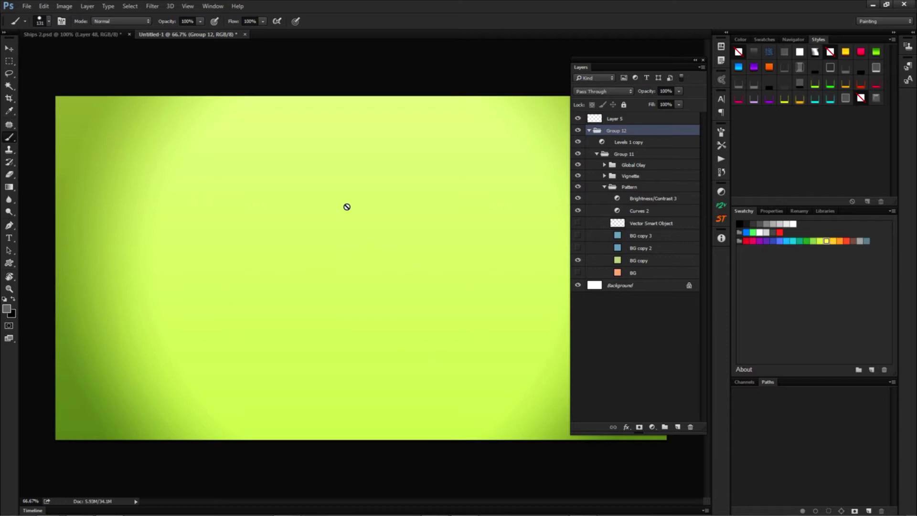
key(l)
click(6, 76)
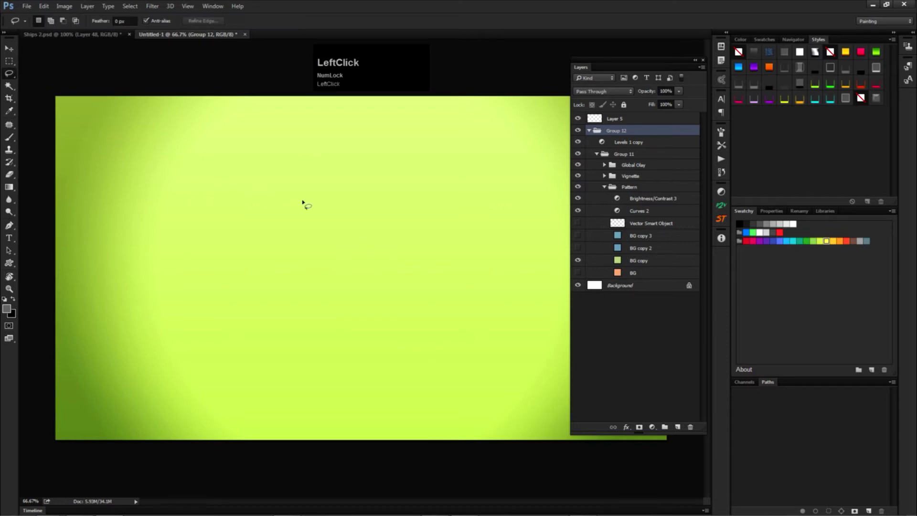
mouse_move(299, 150)
mouse_down()
mouse_move(218, 296)
mouse_move(275, 344)
mouse_move(343, 289)
mouse_move(386, 275)
mouse_move(405, 332)
mouse_move(467, 351)
mouse_move(527, 262)
mouse_move(520, 188)
mouse_move(488, 160)
mouse_move(419, 188)
mouse_move(392, 187)
mouse_move(406, 165)
mouse_move(452, 142)
mouse_move(437, 122)
mouse_move(373, 136)
mouse_up()
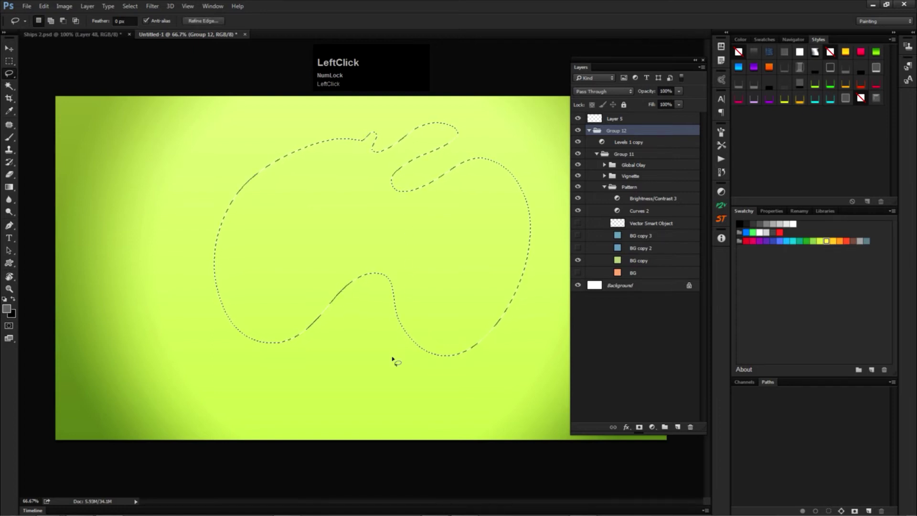
Clear the large freehand selection, draw another lasso selection on the canvas, and clear it as well
click(365, 230)
mouse_move(266, 227)
mouse_down()
mouse_move(427, 284)
mouse_move(345, 170)
mouse_move(310, 178)
mouse_up()
click(423, 377)
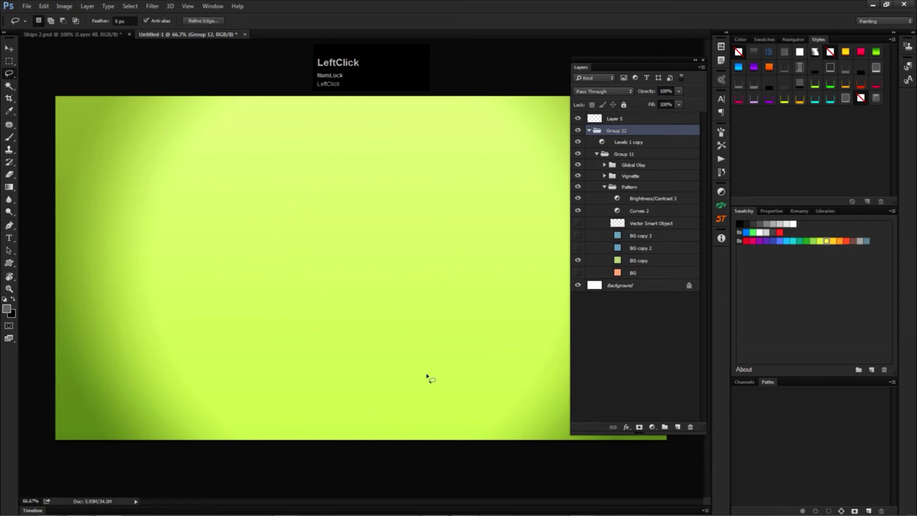
Switch to the Polygonal Lasso and outline a five-sided selection on the canvas, closing it at its starting point
key(shift+q)
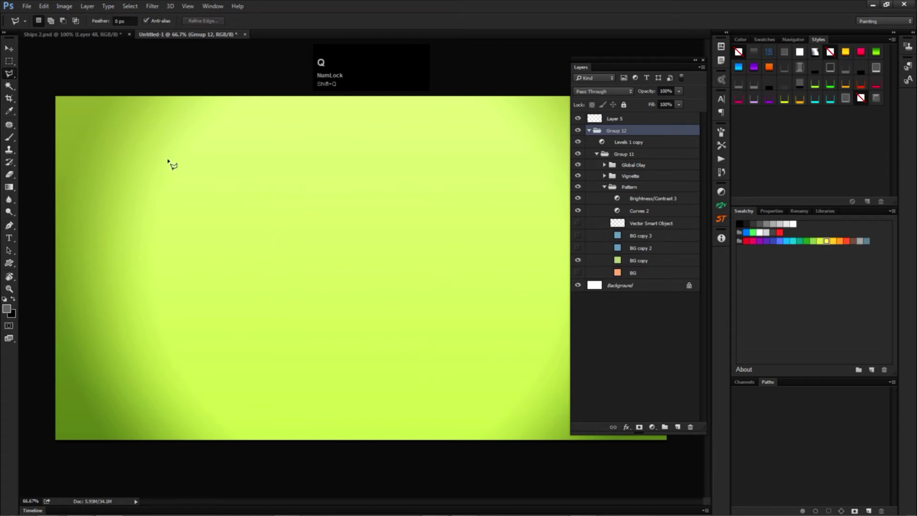
click(10, 75)
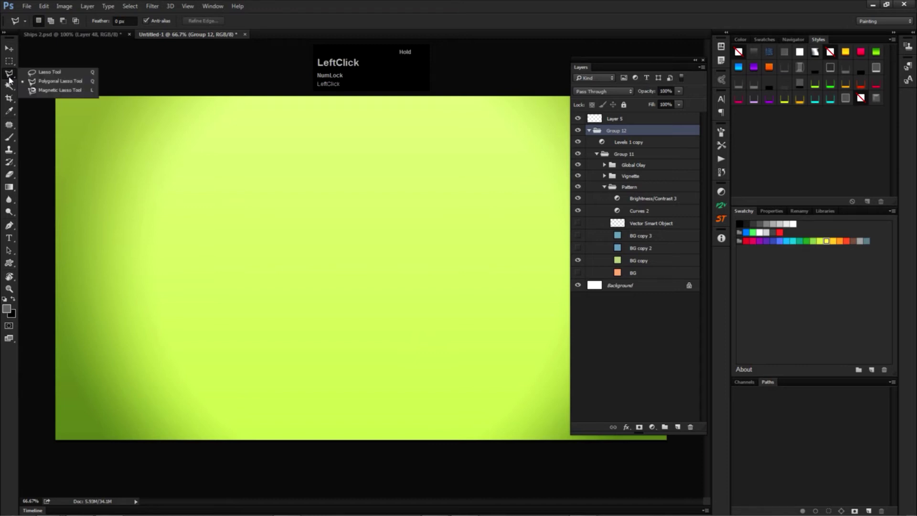
click(47, 83)
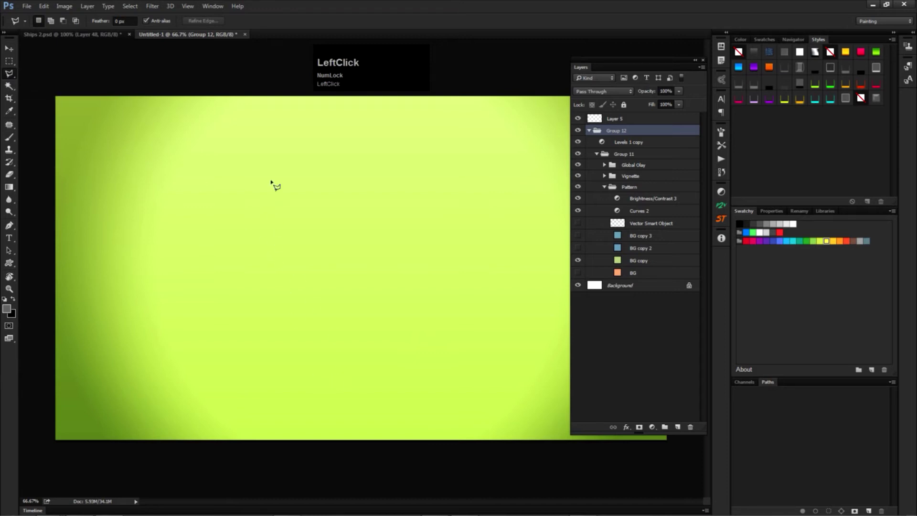
click(286, 158)
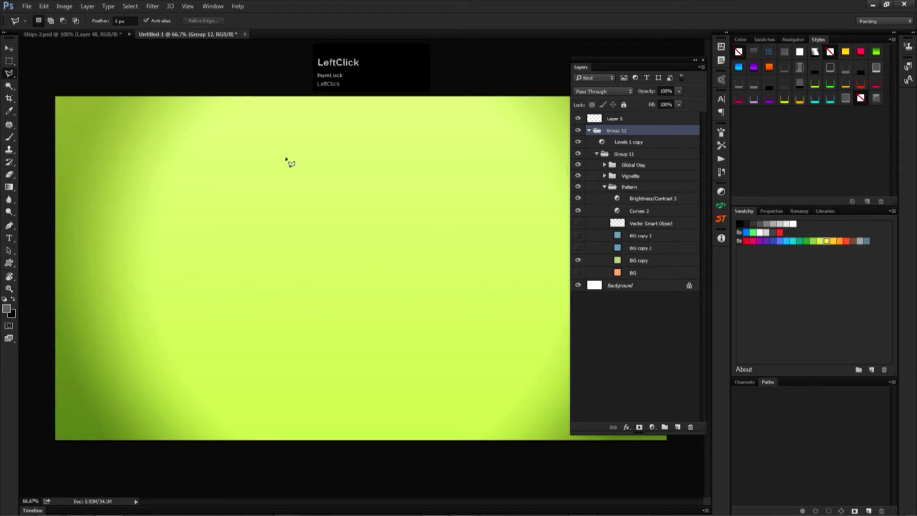
click(189, 229)
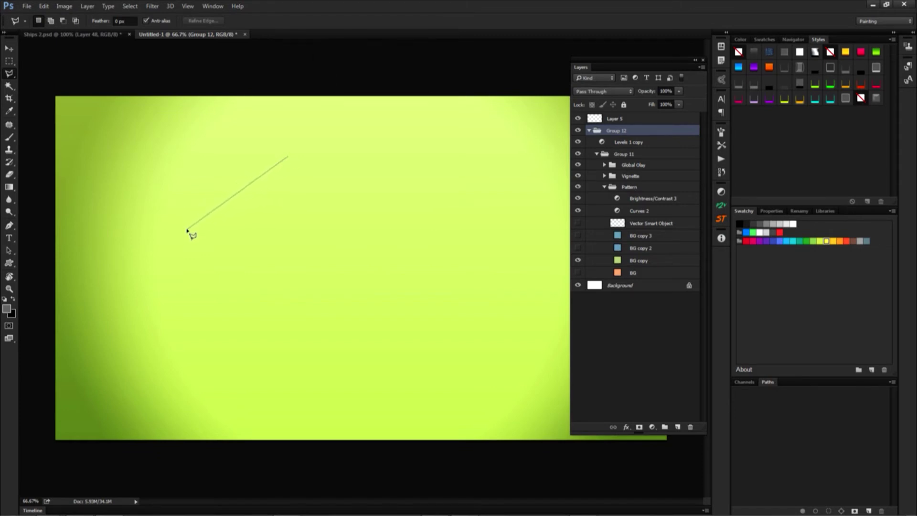
click(288, 343)
click(420, 310)
click(434, 235)
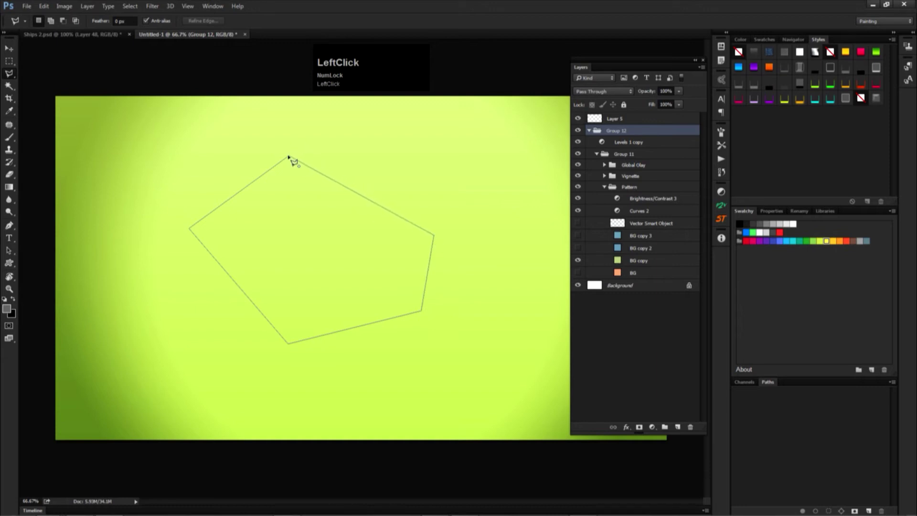
click(288, 159)
Outline a four-sided polygonal selection, closing it from its last corner without returning to the start, and deselect it
click(291, 190)
click(240, 274)
click(348, 311)
ctrl+click(458, 240)
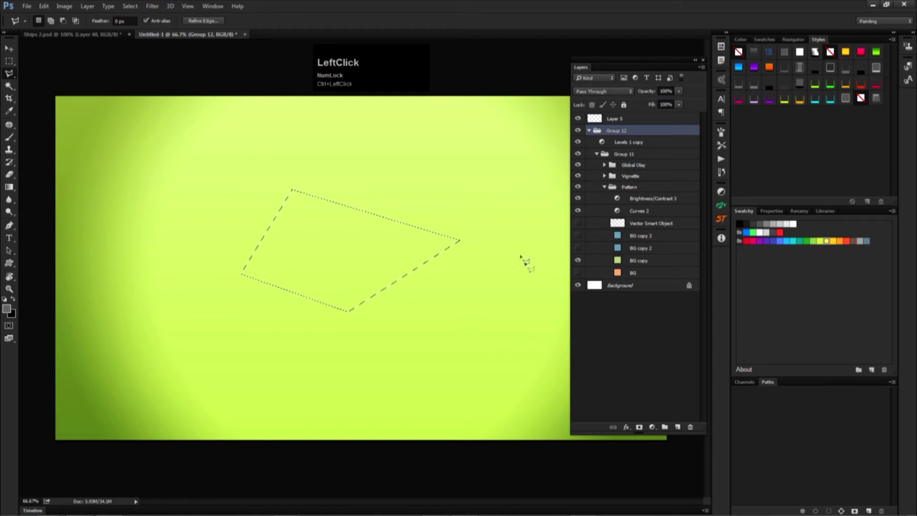
key(ctrl+d)
Outline a parallelogram-shaped polygonal selection in the canvas's upper middle and close it from its fourth corner
click(292, 184)
click(242, 276)
click(384, 282)
click(420, 194)
key(Return)
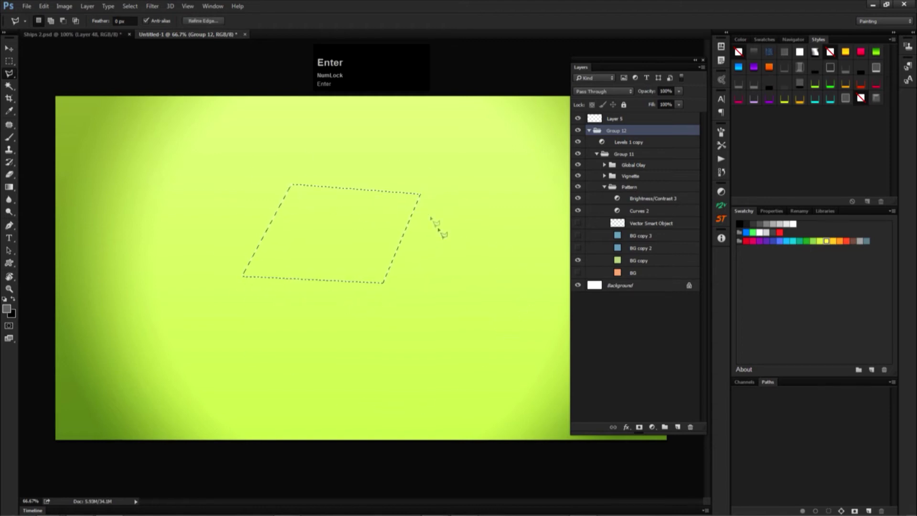
Dismiss the fill error, fill the polygonal selection with red on a new layer above Group 12, and deselect it
key(ctrl+z)
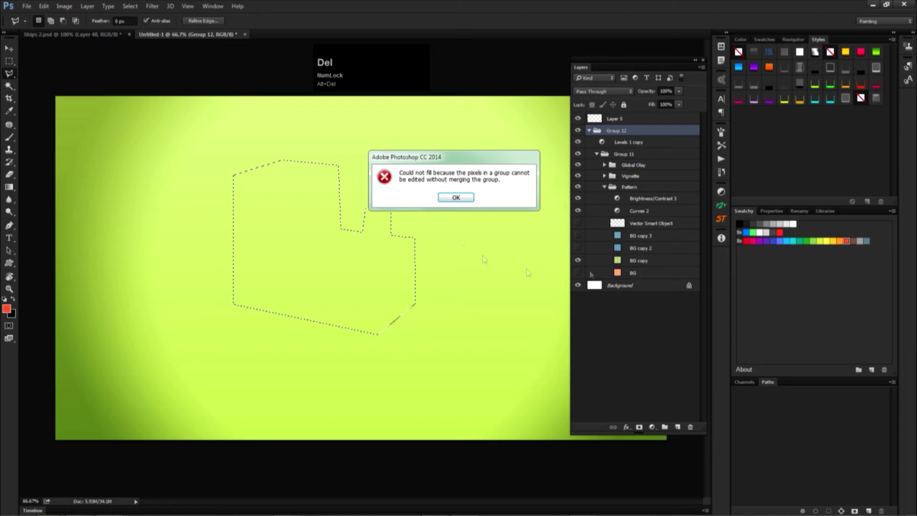
click(444, 196)
click(635, 131)
key(Delete)
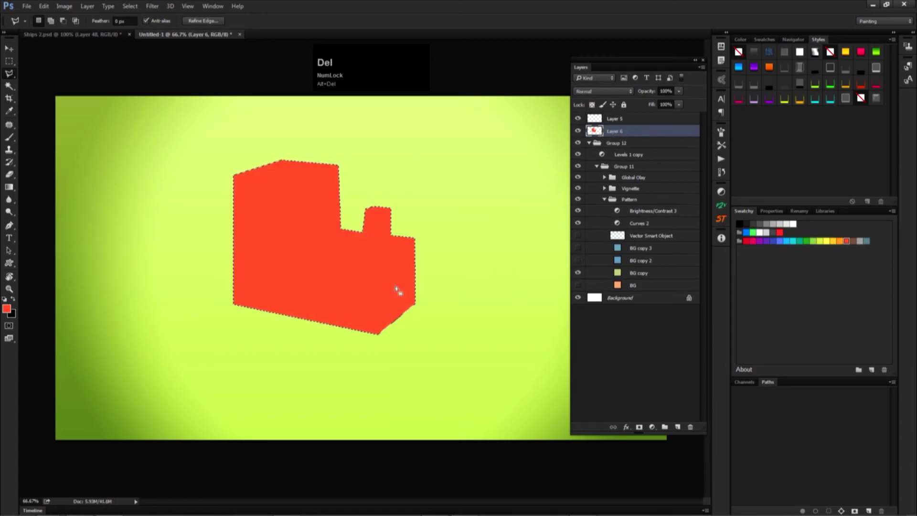
key(ctrl+d)
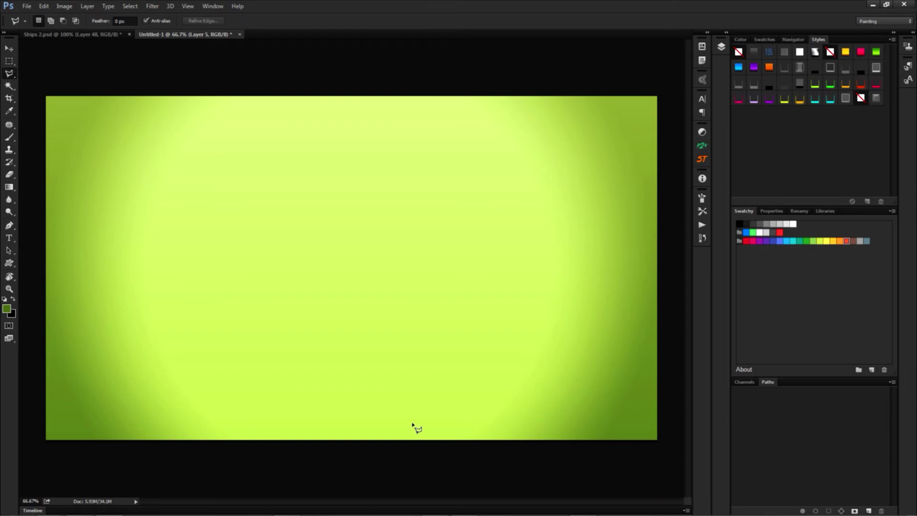
Outline a Polygonal Lasso selection across the canvas centre that combines straight edges with two freehand curved stretches, and close it
click(8, 74)
click(254, 195)
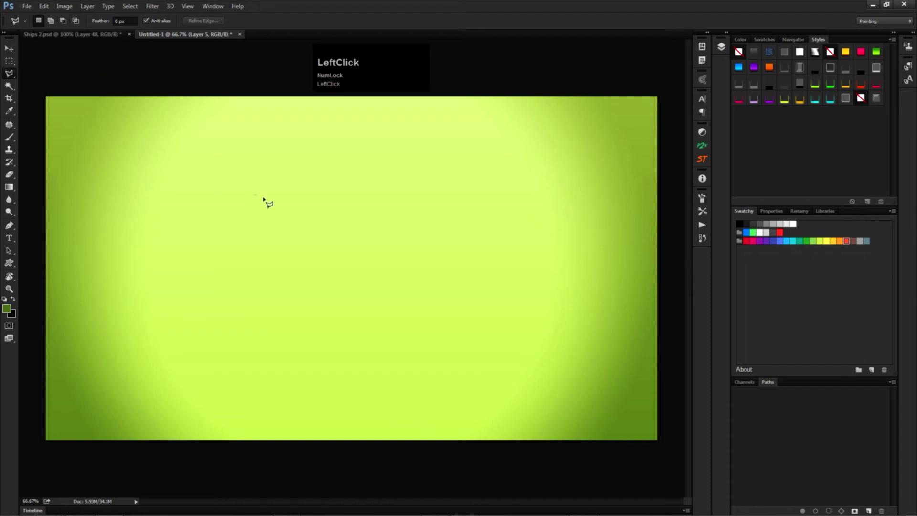
click(351, 217)
mouse_move(452, 192)
mouse_down()
mouse_move(511, 193)
mouse_move(538, 225)
mouse_move(541, 282)
mouse_move(485, 324)
mouse_move(419, 308)
mouse_move(376, 278)
mouse_move(327, 290)
mouse_up()
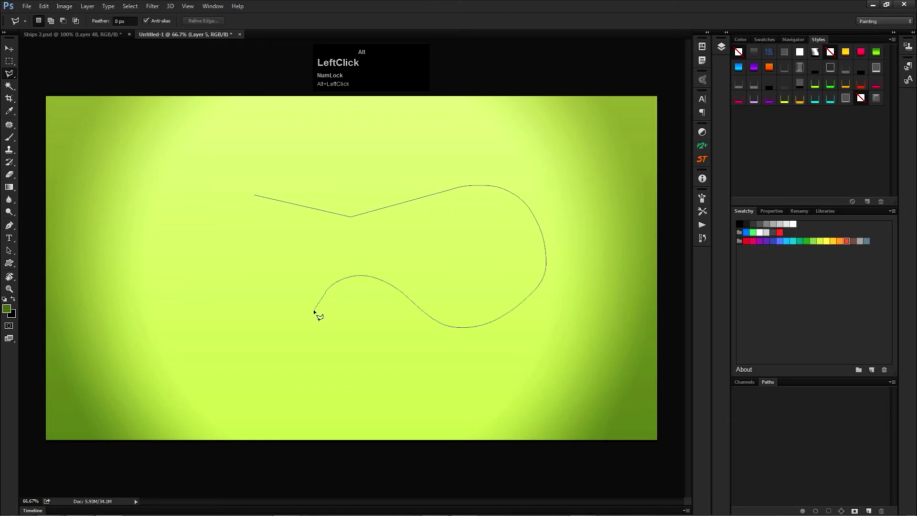
alt+click(189, 295)
mouse_move(228, 269)
mouse_down()
mouse_move(279, 266)
mouse_move(272, 248)
mouse_move(235, 226)
mouse_up()
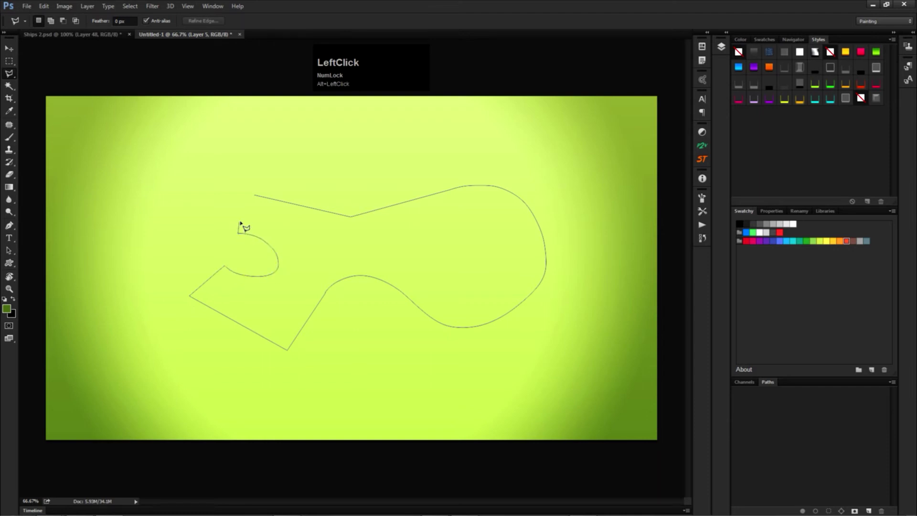
ctrl+click(248, 219)
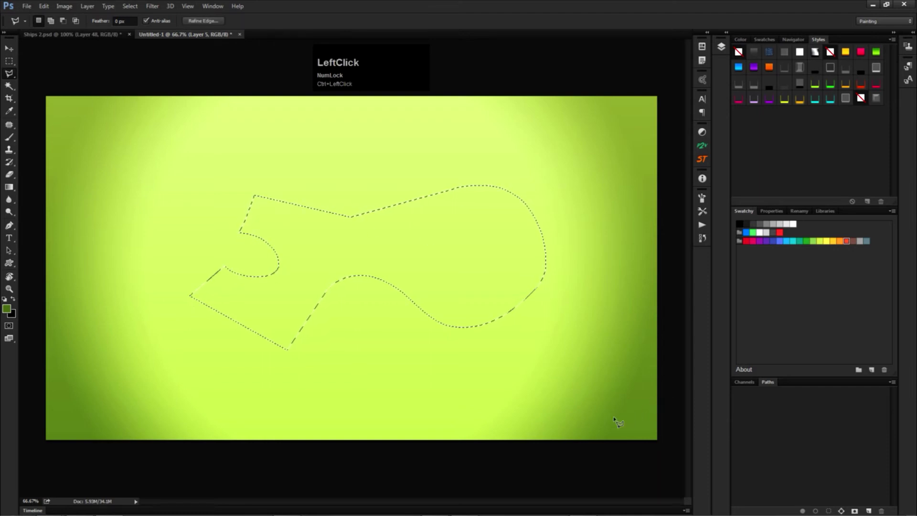
Fill the mixed straight-and-curved selection with the dark green foreground colour and deselect it
key(alt+Delete)
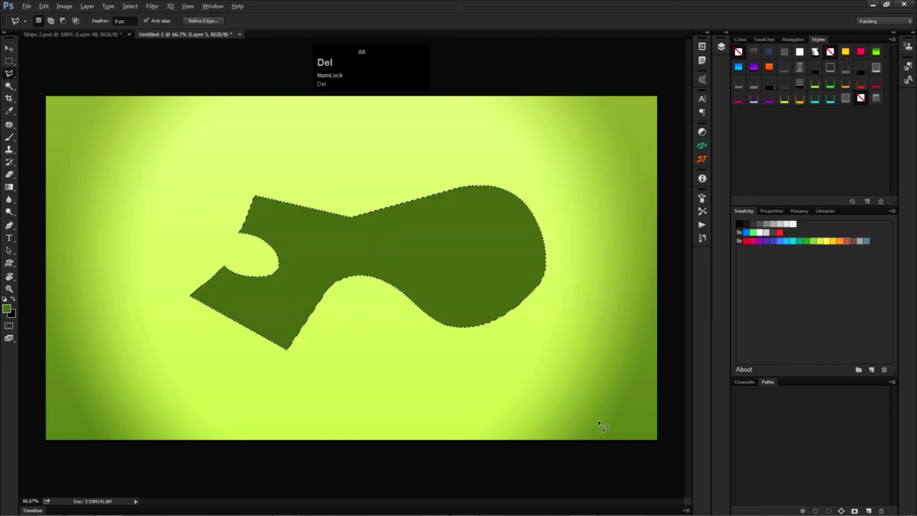
key(ctrl+d)
drag(519, 342, 471, 273)
key(v)
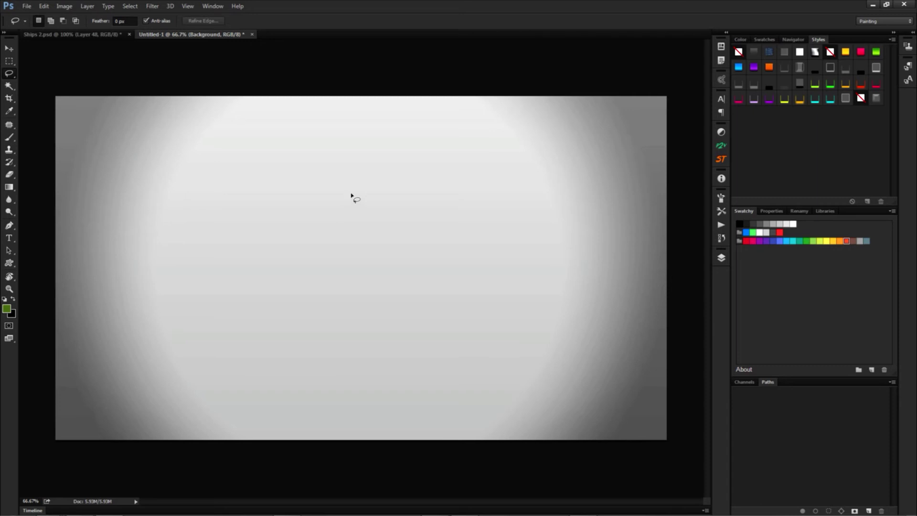
Draw a rounded freehand lasso selection in the canvas centre and add an overlapping rounded area at its upper right
mouse_move(333, 183)
mouse_down()
mouse_move(283, 225)
mouse_move(387, 309)
mouse_move(360, 178)
mouse_up()
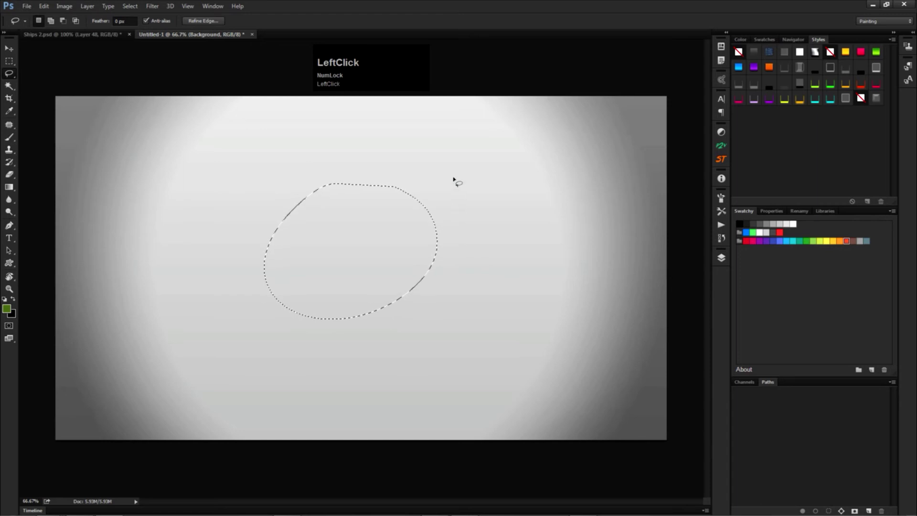
key(shift)
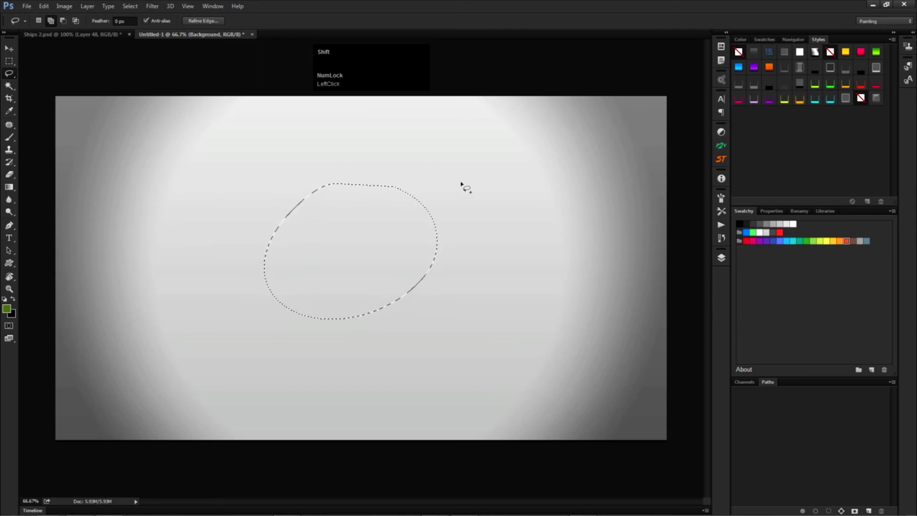
mouse_move(460, 169)
mouse_down()
mouse_move(422, 178)
mouse_move(394, 237)
mouse_move(462, 271)
mouse_move(518, 228)
mouse_move(485, 176)
mouse_up()
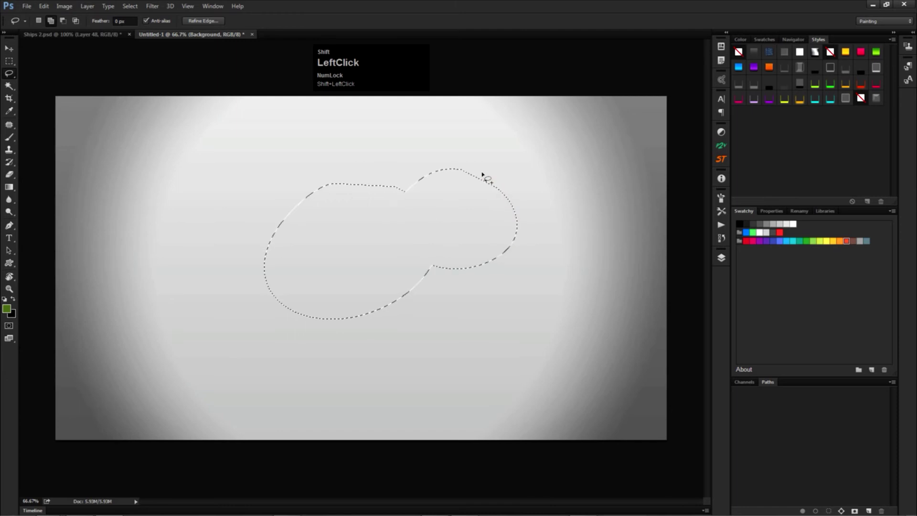
mouse_move(370, 291)
mouse_down()
mouse_move(354, 351)
mouse_move(402, 400)
mouse_move(414, 283)
mouse_up()
key(q)
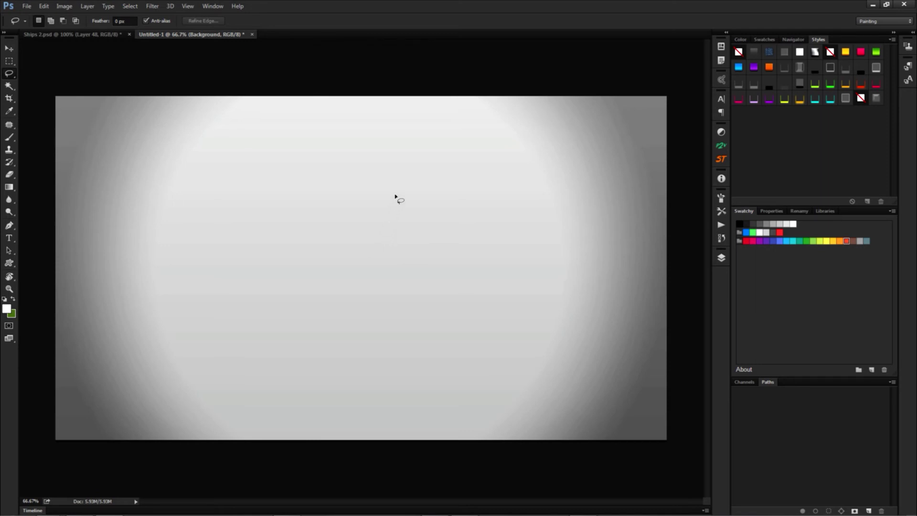
Draw an egg-shaped freehand selection in the canvas centre and subtract two small oval eye holes from it
mouse_move(405, 169)
mouse_down()
mouse_move(348, 185)
mouse_move(297, 250)
mouse_move(323, 316)
mouse_move(383, 325)
mouse_move(430, 297)
mouse_move(449, 250)
mouse_move(441, 198)
mouse_move(406, 170)
mouse_up()
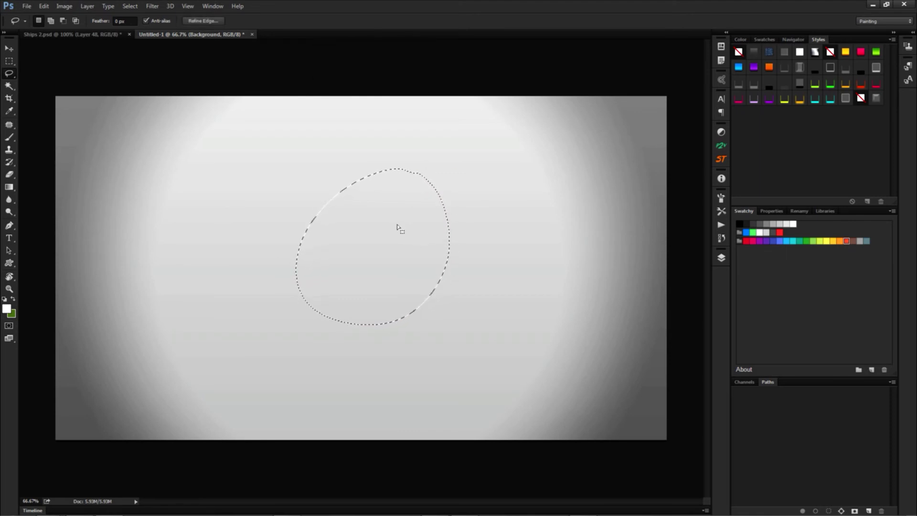
key(alt)
alt+click(398, 224)
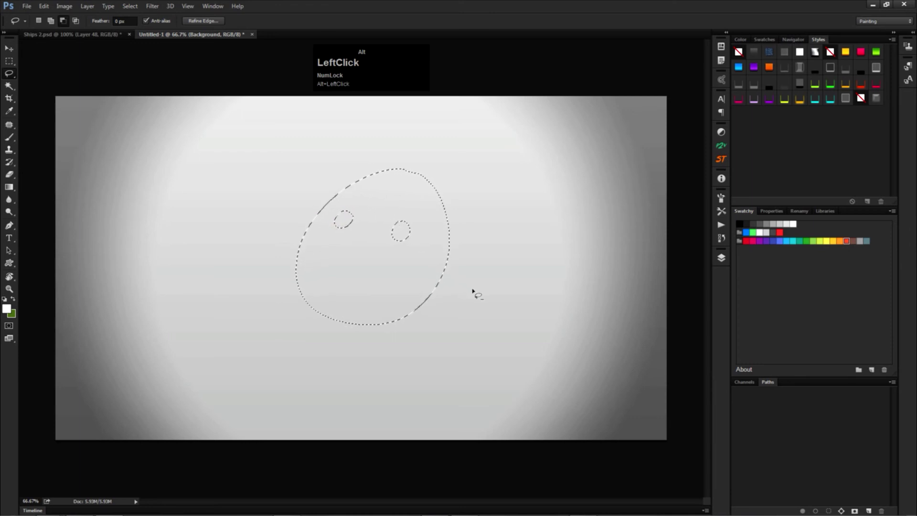
Fill the egg-shaped selection around the eye holes with white and set the foreground colour to orange
key(alt+Delete)
key(x)
key(z)
click(644, 182)
click(613, 128)
click(727, 71)
Intersect the egg-shaped selection with a freehand lasso area started near its top, fill the result with orange, and deselect it
key(l)
key(shift+alt)
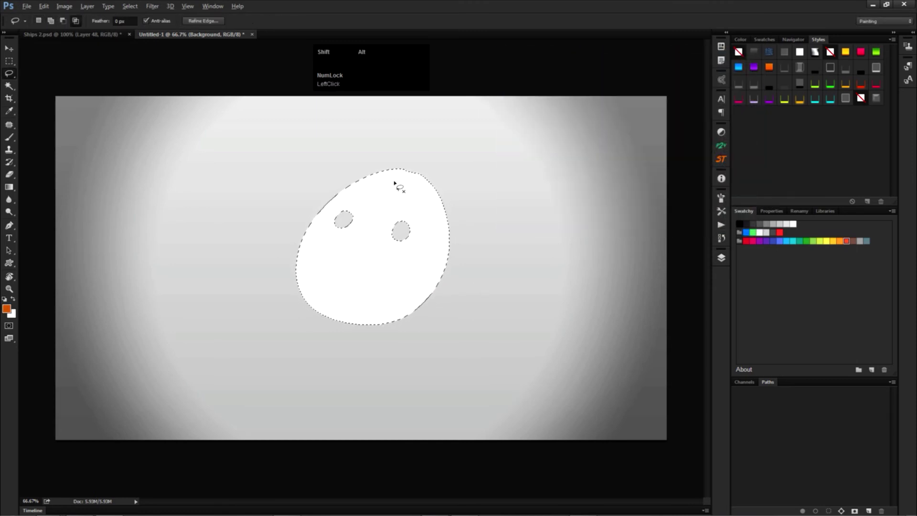
mouse_move(364, 169)
mouse_down()
mouse_move(340, 191)
mouse_move(374, 203)
mouse_move(443, 199)
mouse_move(371, 183)
mouse_move(405, 149)
mouse_up()
key(alt+Delete)
key(ctrl+d)
key(v)
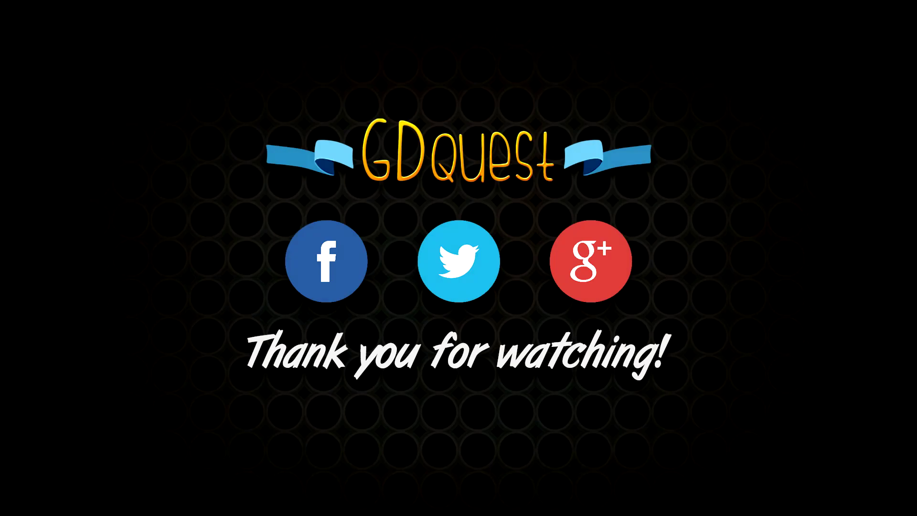